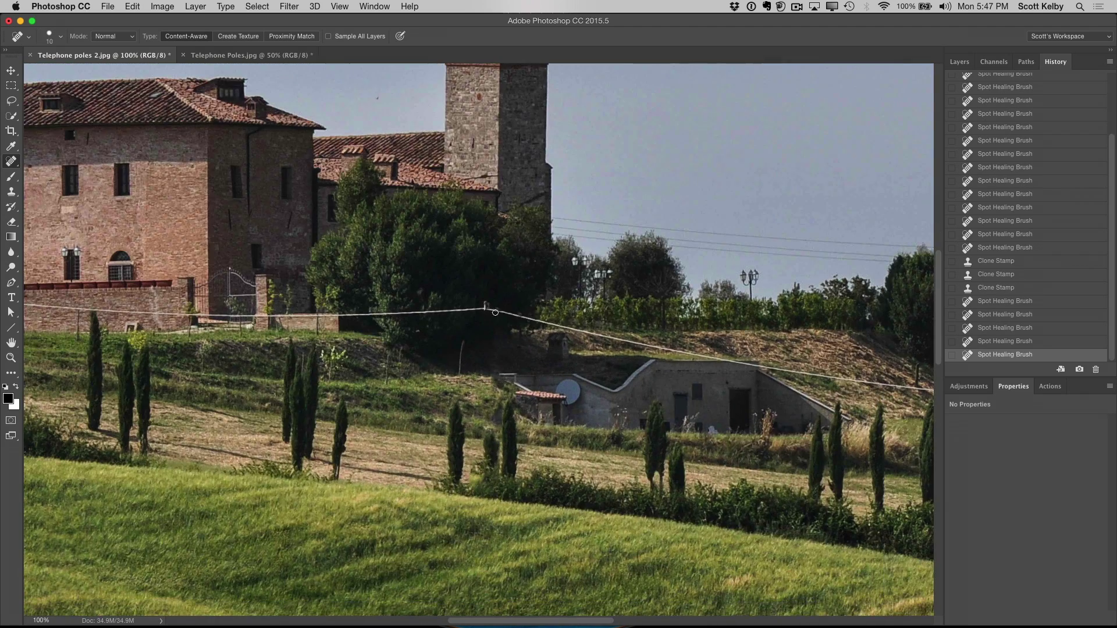
{"action": "scroll", "coordinate": [494, 312], "scroll_direction": "right", "scroll_amount": 10}
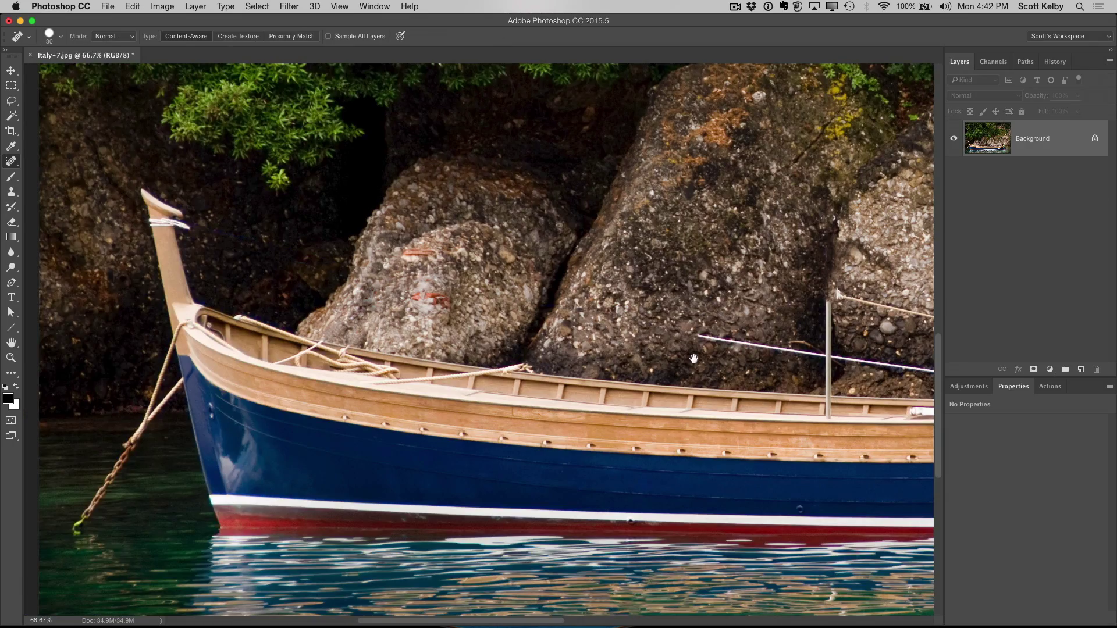
- Spot-heal the vertical metal pole behind the boat, then fit the silhouetted tree photo in view
{"action": "left_click_drag", "start_coordinate": [694, 359], "coordinate": [556, 342]}
{"action": "left_click_drag", "start_coordinate": [552, 277], "coordinate": [553, 373]}
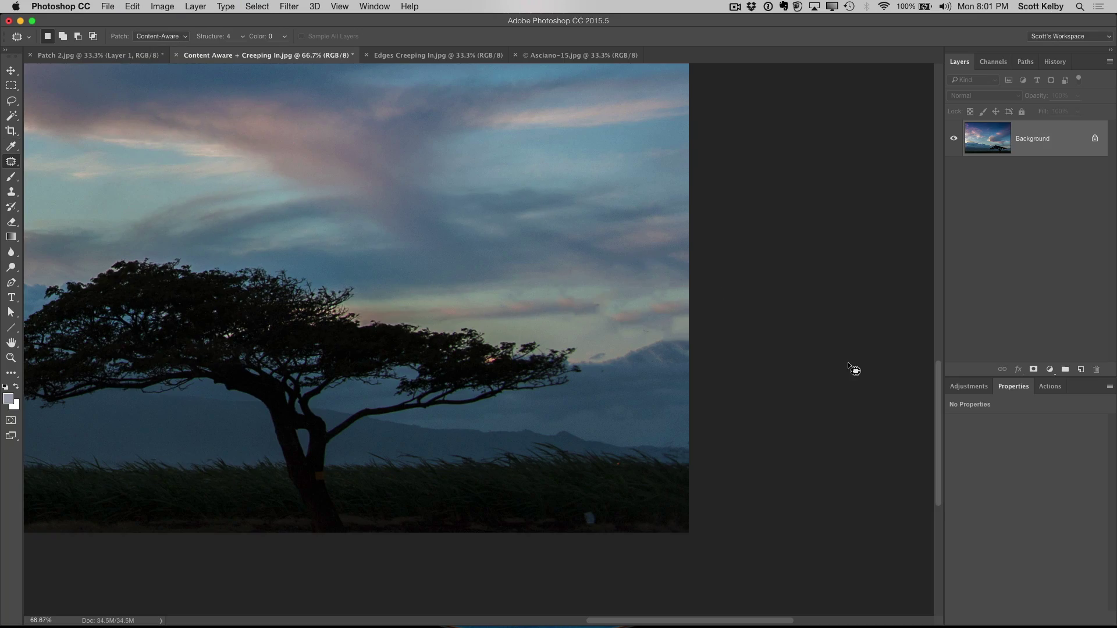
{"action": "key", "text": "super+0"}
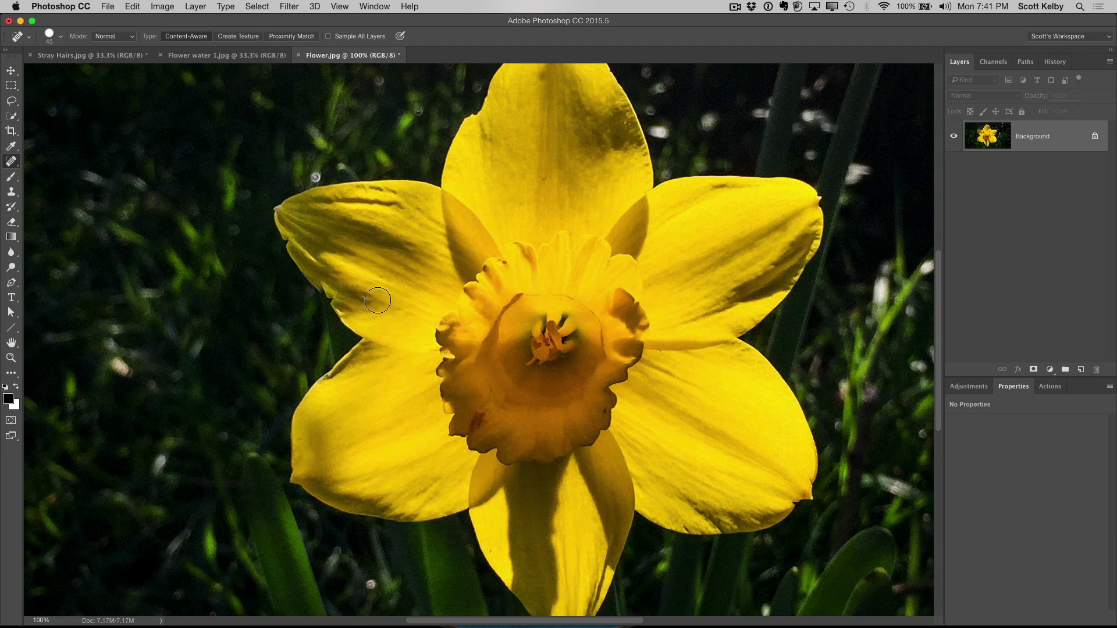
- Move a vertically flipped petal copy over the flawed daffodil petal, and slide the stone patch over the dome scaffolding
{"action": "left_click_drag", "start_coordinate": [546, 344], "coordinate": [420, 316]}
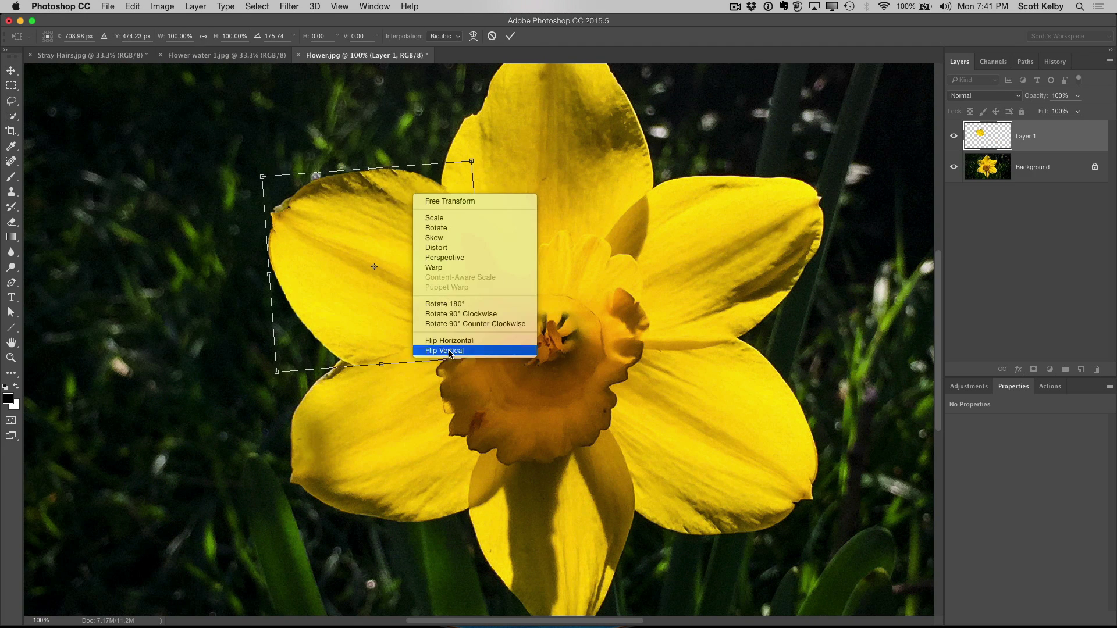
{"action": "left_click", "coordinate": [449, 342]}
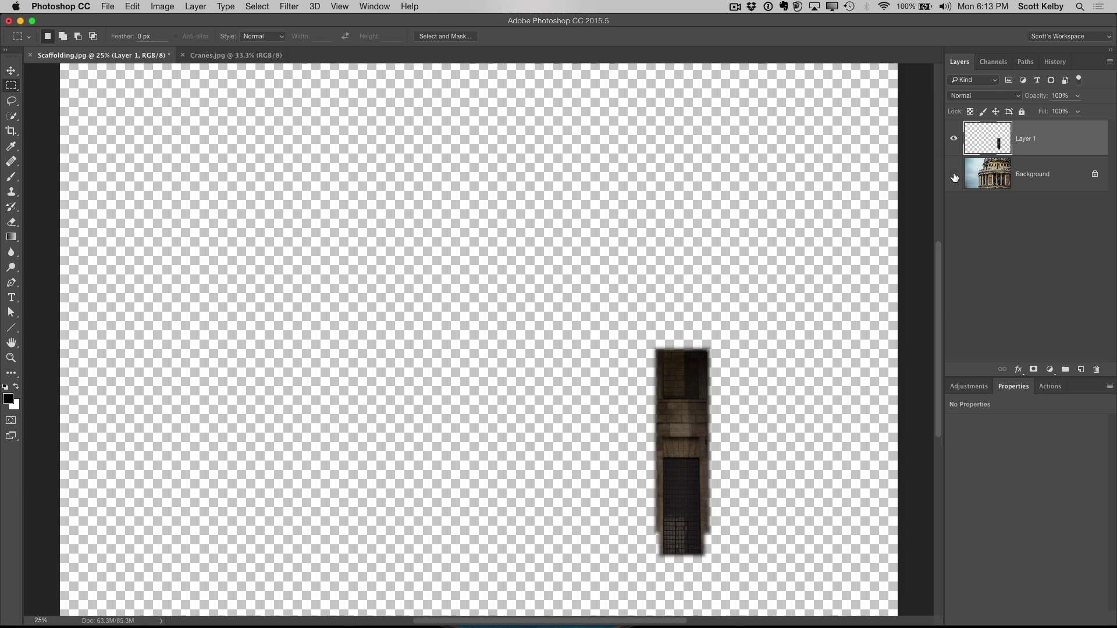
{"action": "key", "text": "v"}
{"action": "left_click_drag", "start_coordinate": [621, 420], "coordinate": [522, 403]}
{"action": "key", "text": "super+plus"}
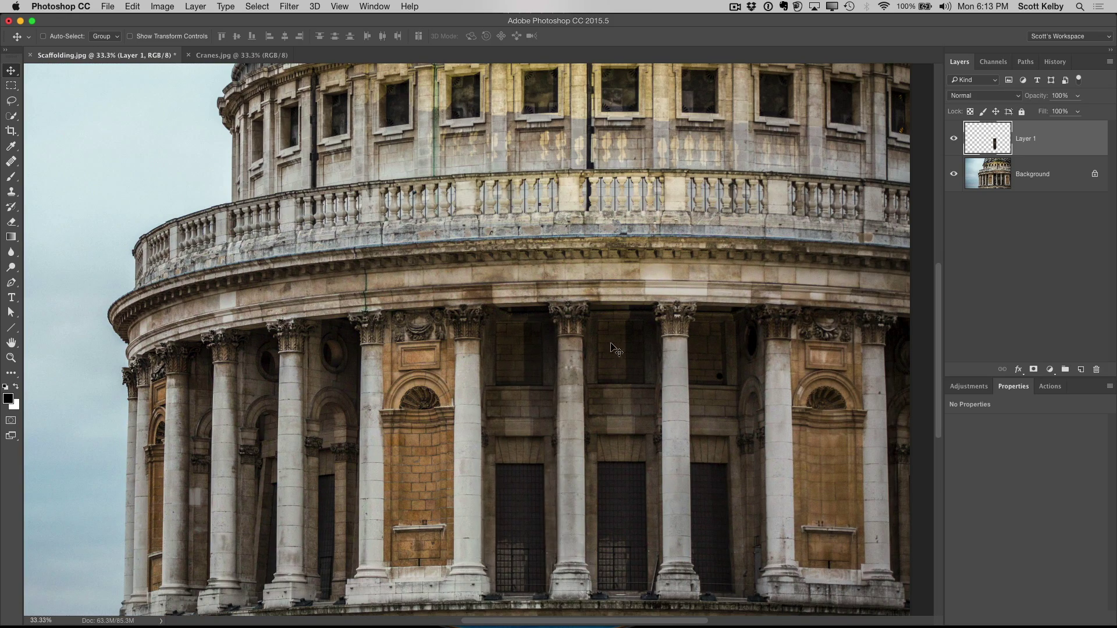